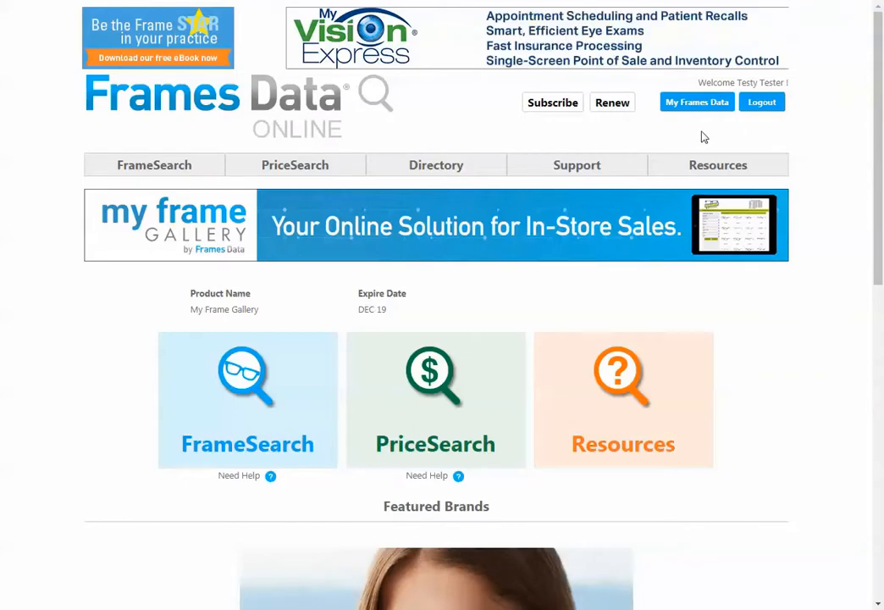
# Step: Open My Frame Gallery from the My Frames Data account options
pyautogui.click(703, 109)
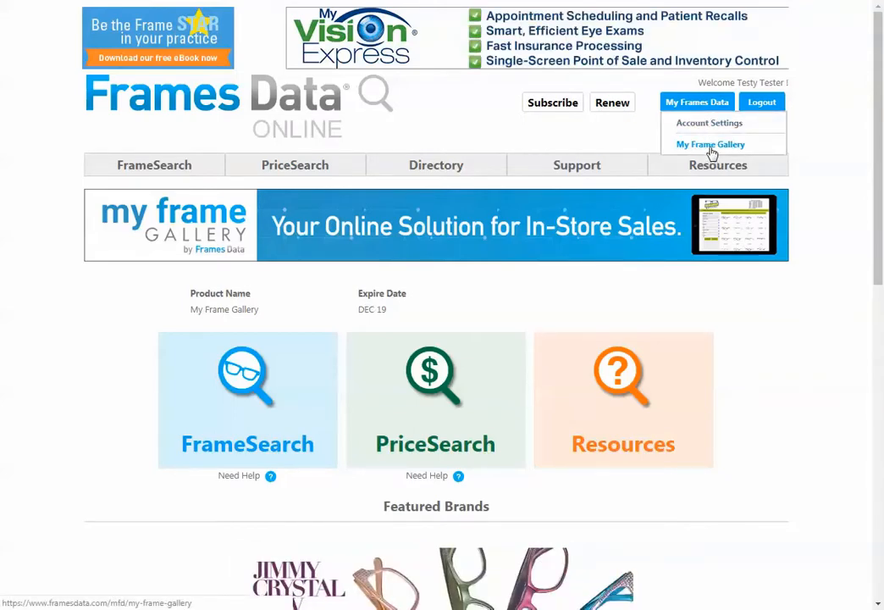
pyautogui.click(711, 152)
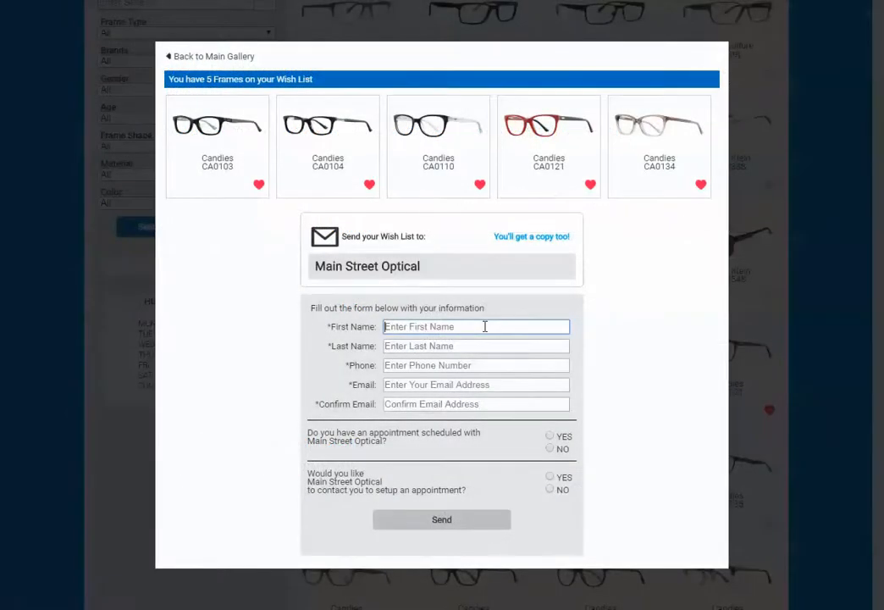
# Step: Fill in the patient's first name, last name and phone number on the form for sending the wish list
pyautogui.write('Patients First Name')
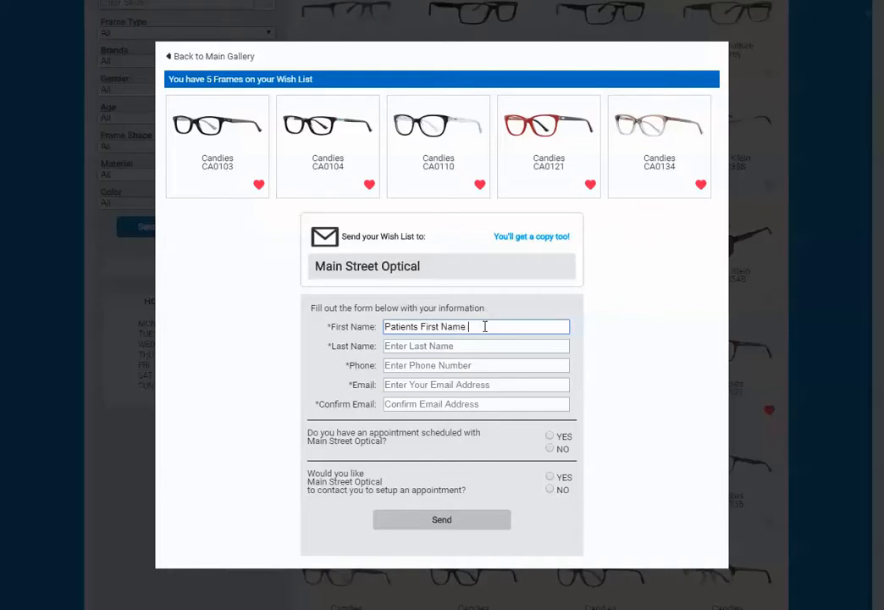
pyautogui.click(482, 345)
pyautogui.write('Pa')
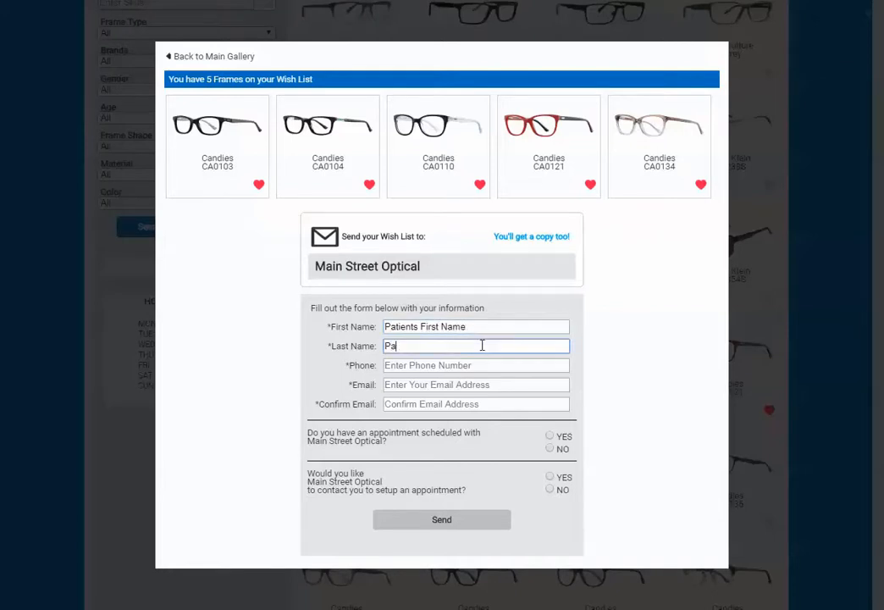
pyautogui.write('tients Last Name')
pyautogui.click(496, 368)
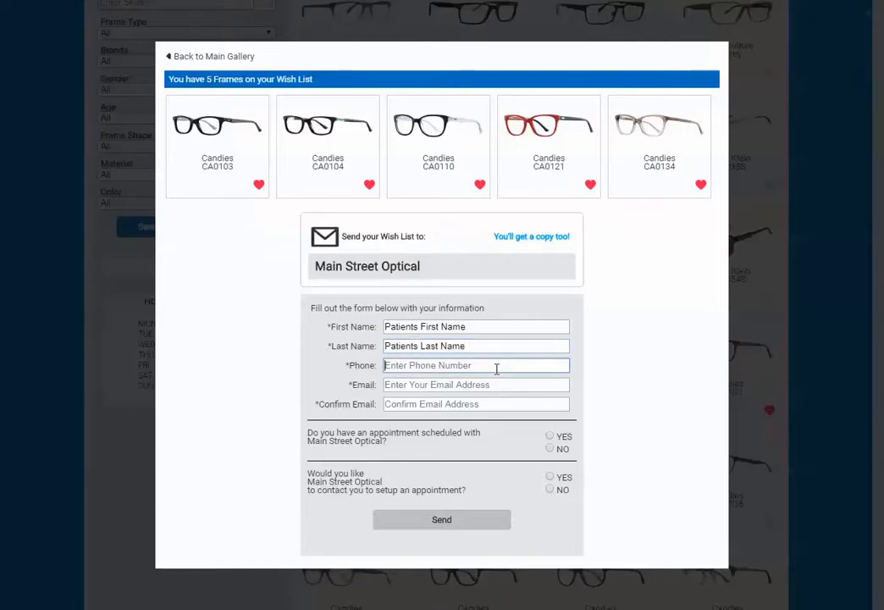
pyautogui.write('555-555')
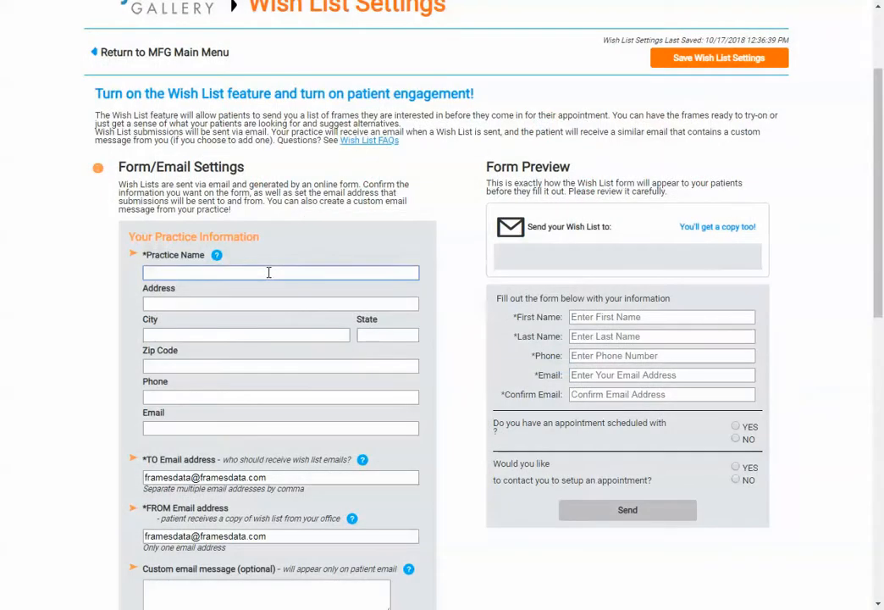
# Step: Enter Main Street Optical as the practice name, fill in its street address, and set the city to New York
pyautogui.write('Main Street Optical')
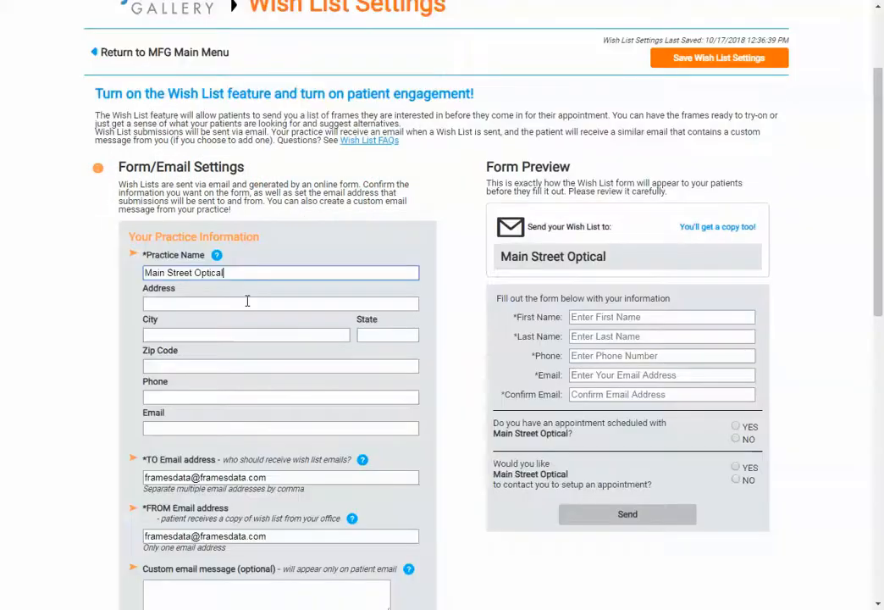
pyautogui.click(245, 303)
pyautogui.write('12')
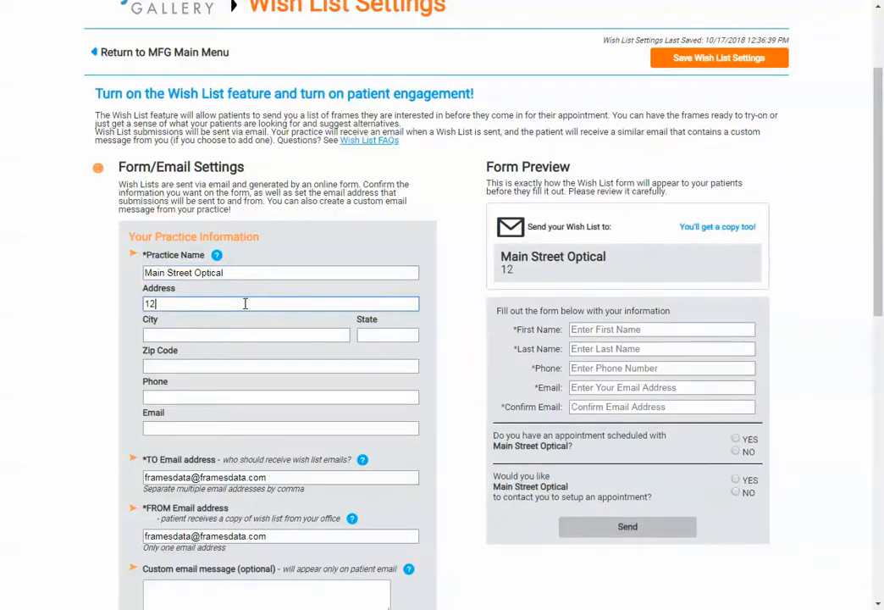
pyautogui.write('3 Main Street')
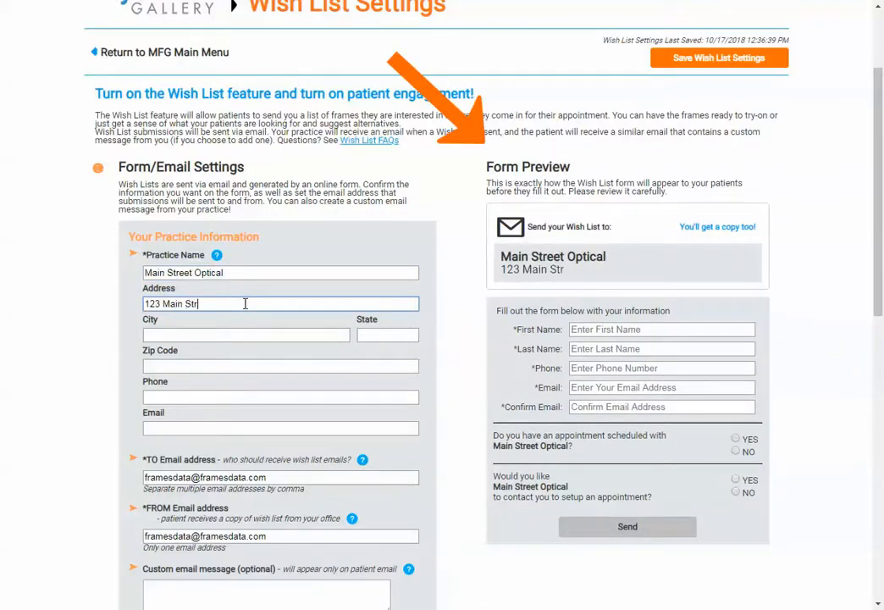
pyautogui.click(245, 331)
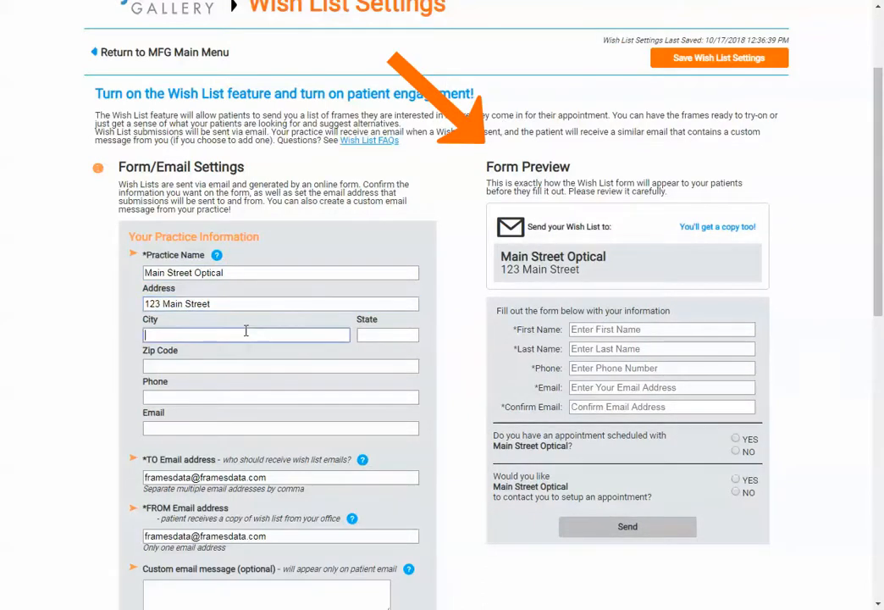
pyautogui.write('New York')
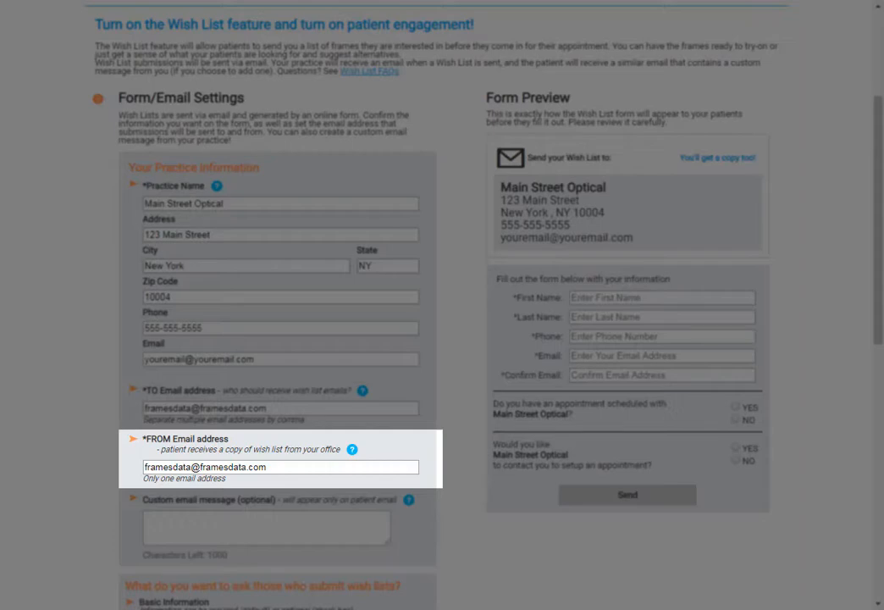
# Step: Try the custom email message "We're looking forward to helping you find the perfect frame" and clear it
pyautogui.scroll(-3, 222, 321)
pyautogui.click(222, 321)
pyautogui.write("We'")
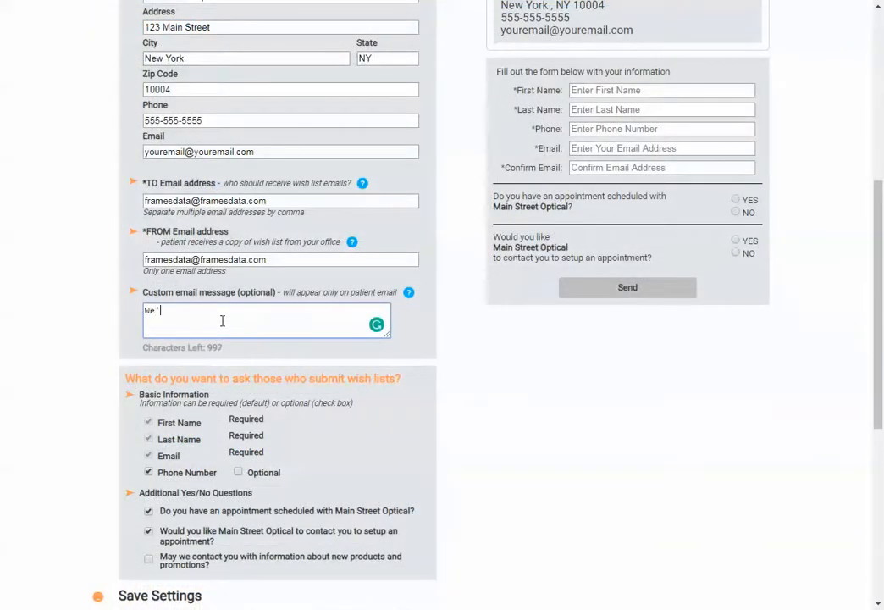
pyautogui.write('re looking forward to helping you ')
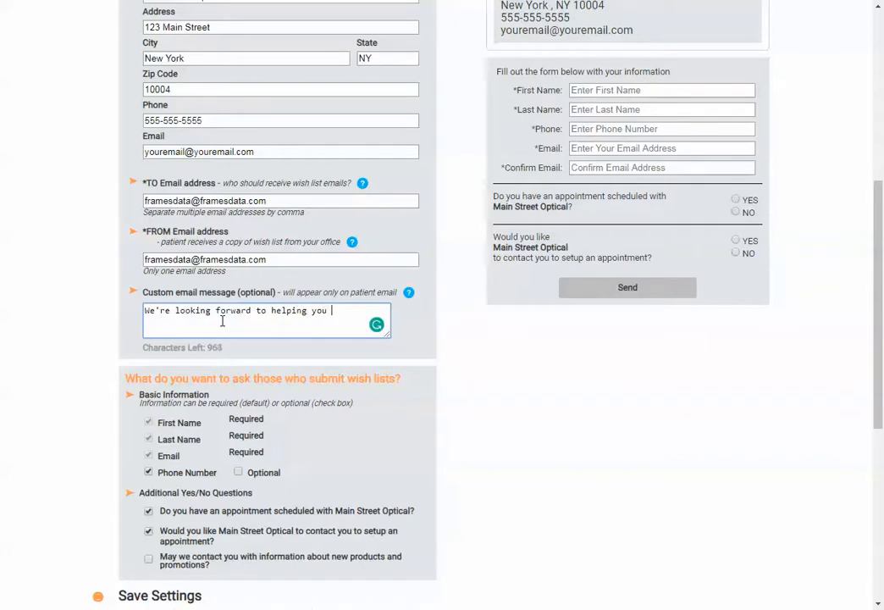
pyautogui.write('find the perfect frame!')
pyautogui.hotkey('ctrl', 'a')
pyautogui.press('BackSpace')
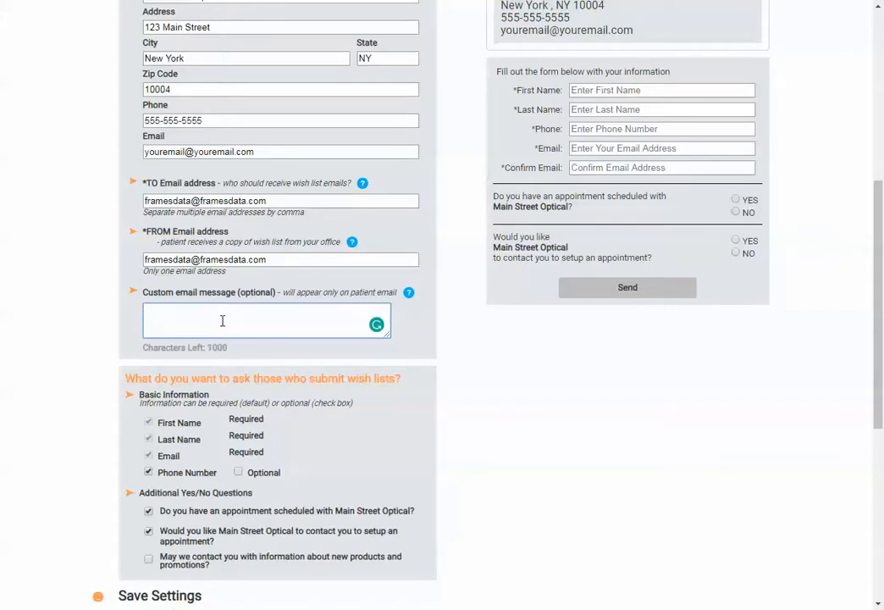
# Step: Draft a custom email message beginning "We're looking forward to your"
pyautogui.write("We're looking forward to your vi")
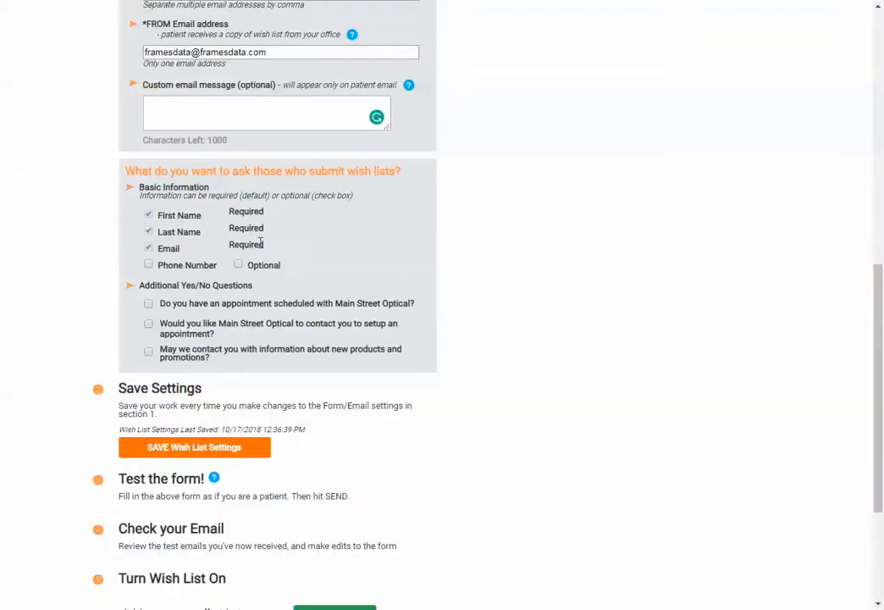
# Step: Include the phone number as an optional field and enable all three additional yes/no questions for wish list submitters
pyautogui.click(148, 266)
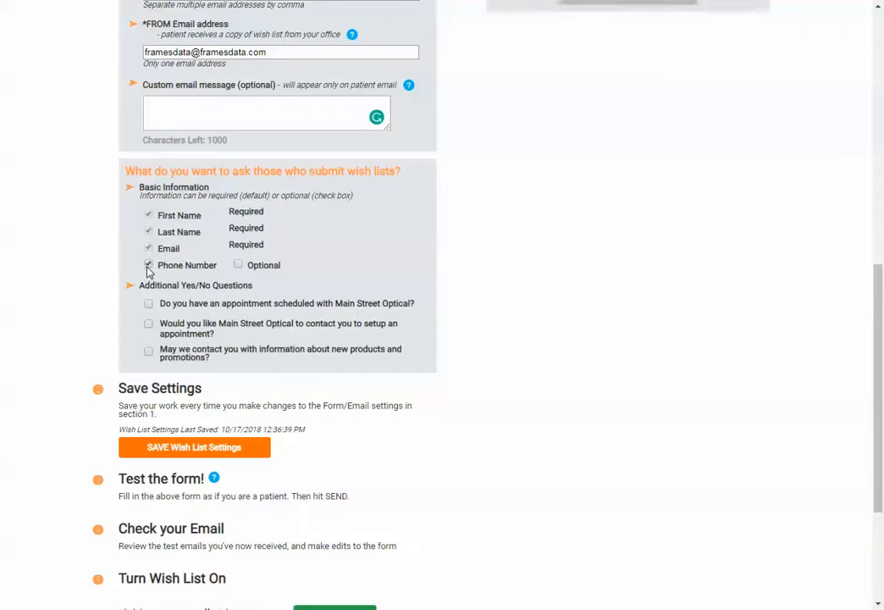
pyautogui.click(238, 265)
pyautogui.click(149, 303)
pyautogui.click(148, 325)
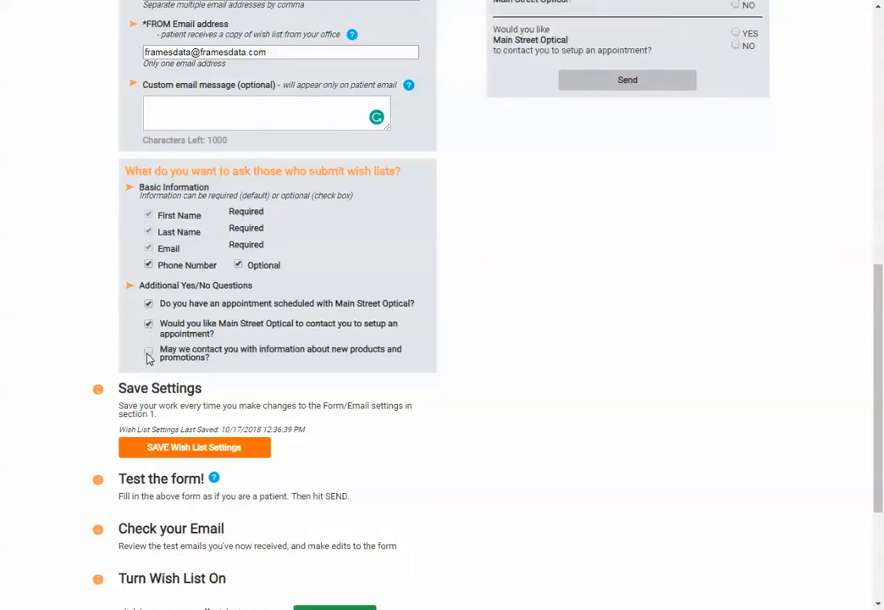
pyautogui.click(148, 354)
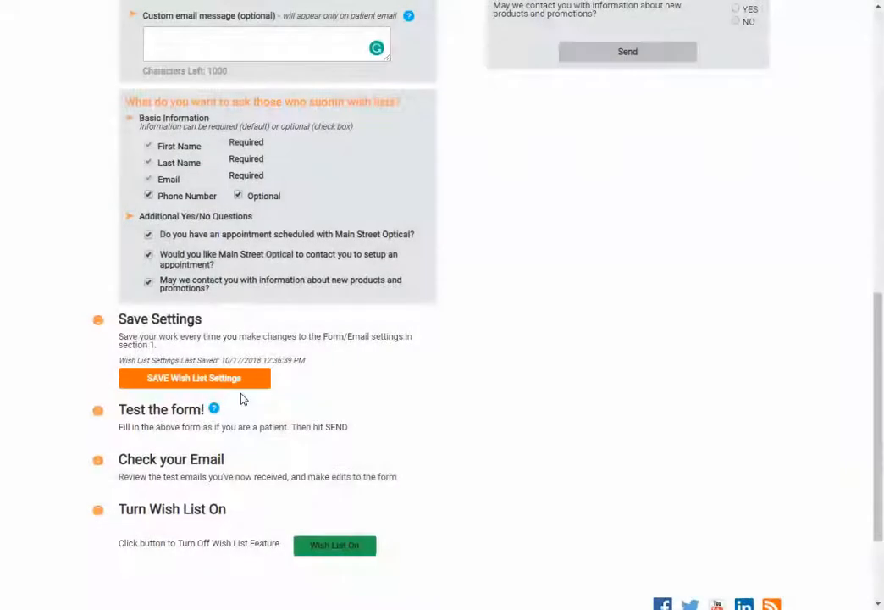
# Step: Save the wish list settings and review the form preview
pyautogui.click(247, 381)
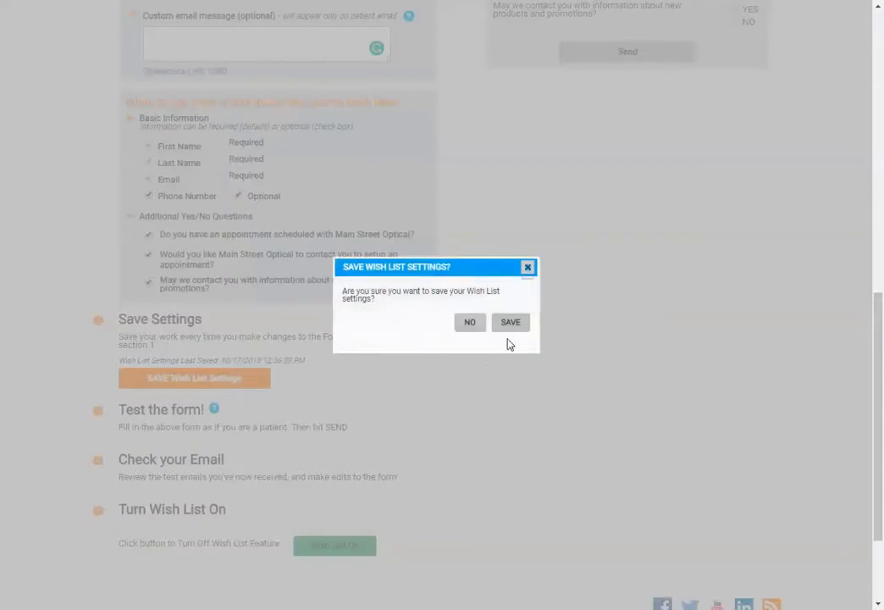
pyautogui.click(509, 323)
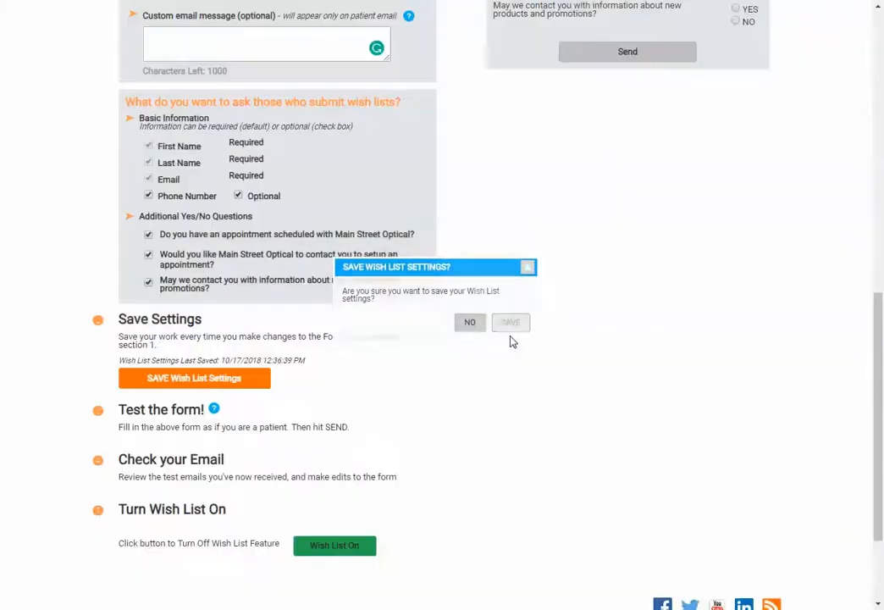
pyautogui.scroll(7, 509, 448)
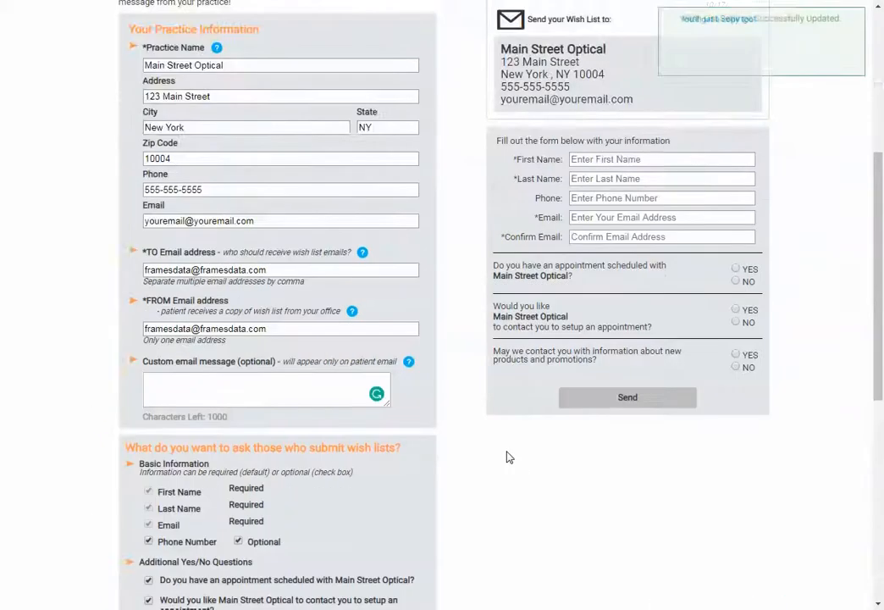
# Step: Disable the question about new products and promotions, and make the phone number a required field
pyautogui.scroll(-1, 468, 442)
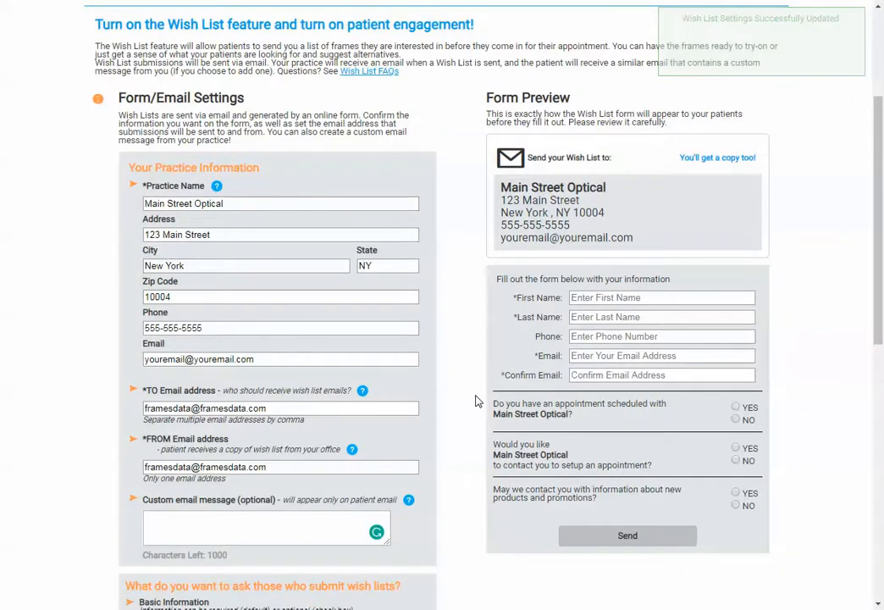
pyautogui.scroll(-2, 476, 401)
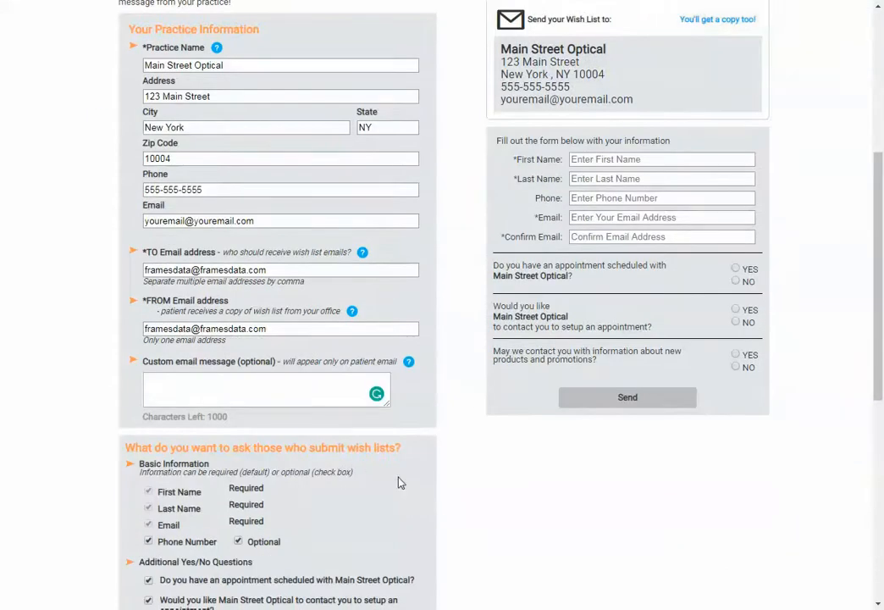
pyautogui.scroll(-1, 401, 482)
pyautogui.click(149, 559)
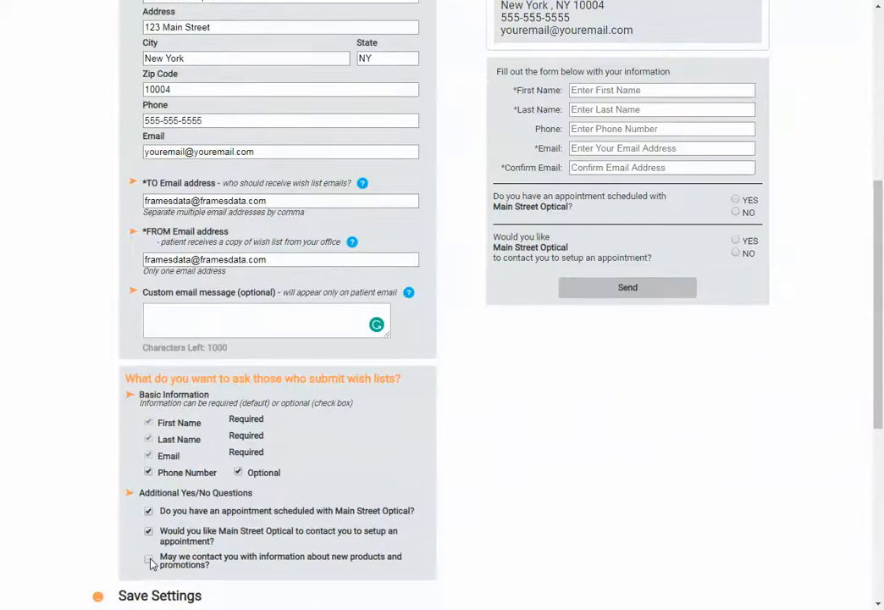
pyautogui.click(239, 472)
# Step: Fill in a test first name, last name and phone number in the wish list form preview
pyautogui.scroll(-2, 490, 491)
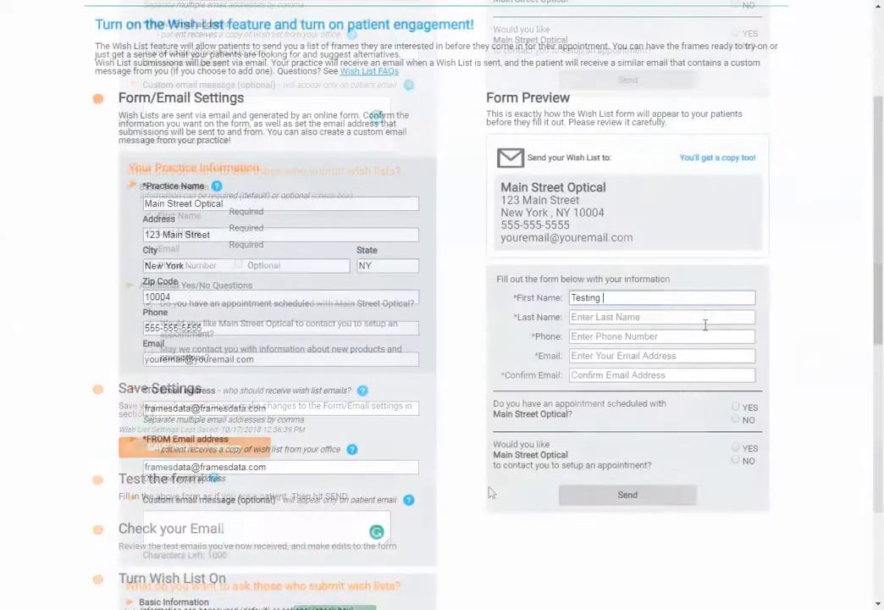
pyautogui.write('Name')
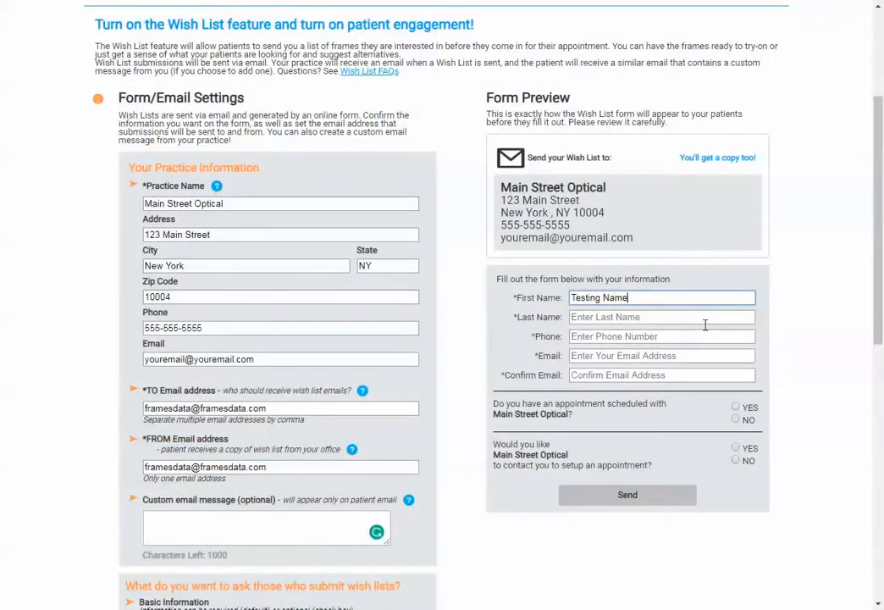
pyautogui.click(692, 316)
pyautogui.write('Testing La')
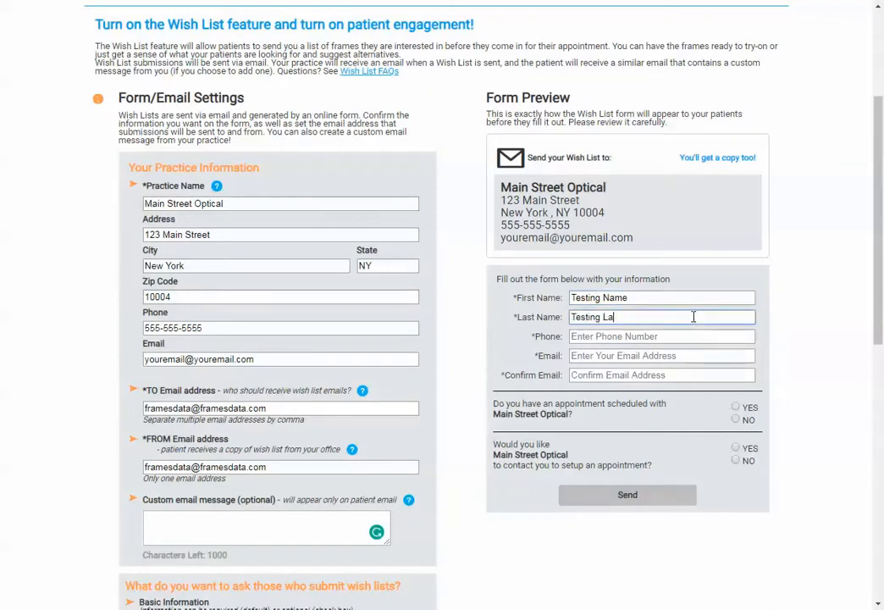
pyautogui.write('st Name')
pyautogui.click(674, 337)
pyautogui.write('5')
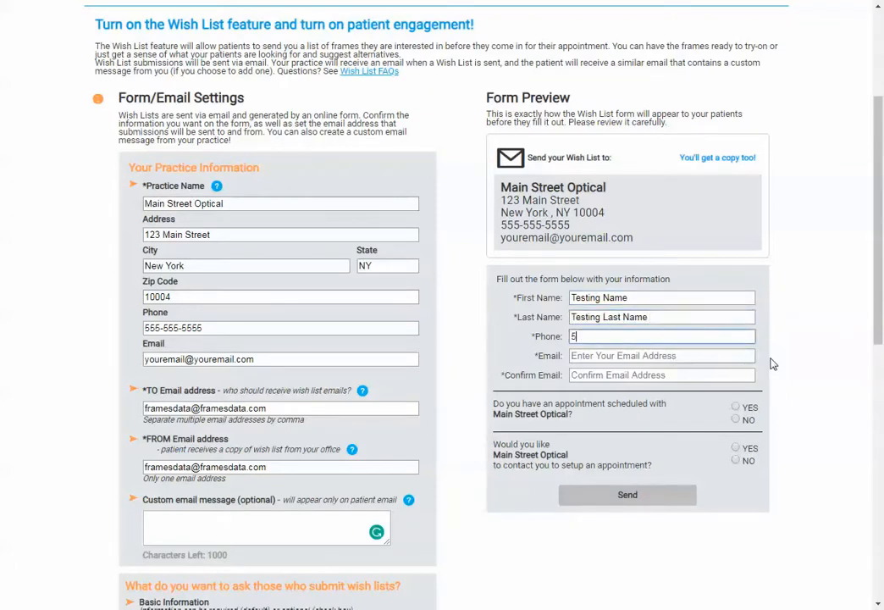
pyautogui.write('55-555-55555')
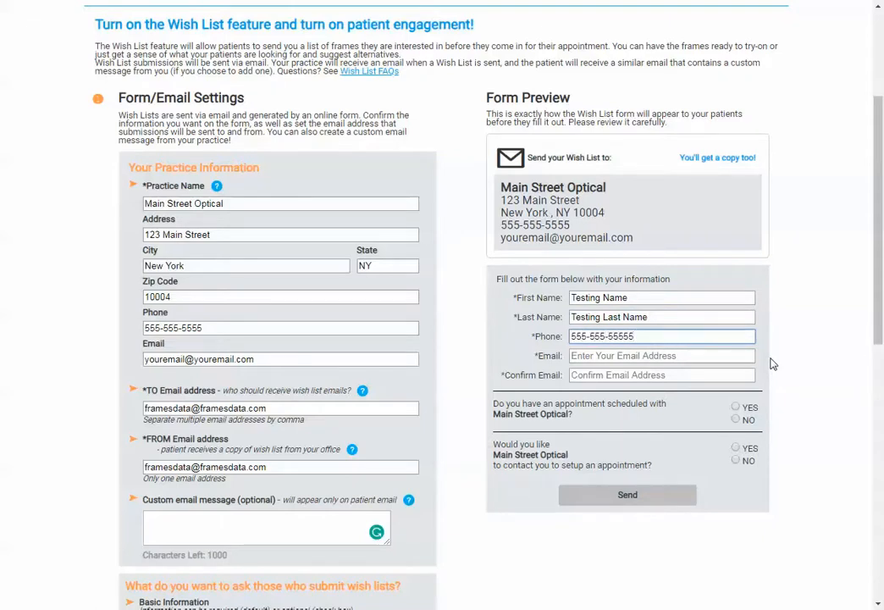
# Step: Enter the test email address in the form preview and repeat it in the email confirmation field
pyautogui.click(686, 356)
pyautogui.write('testingemail@')
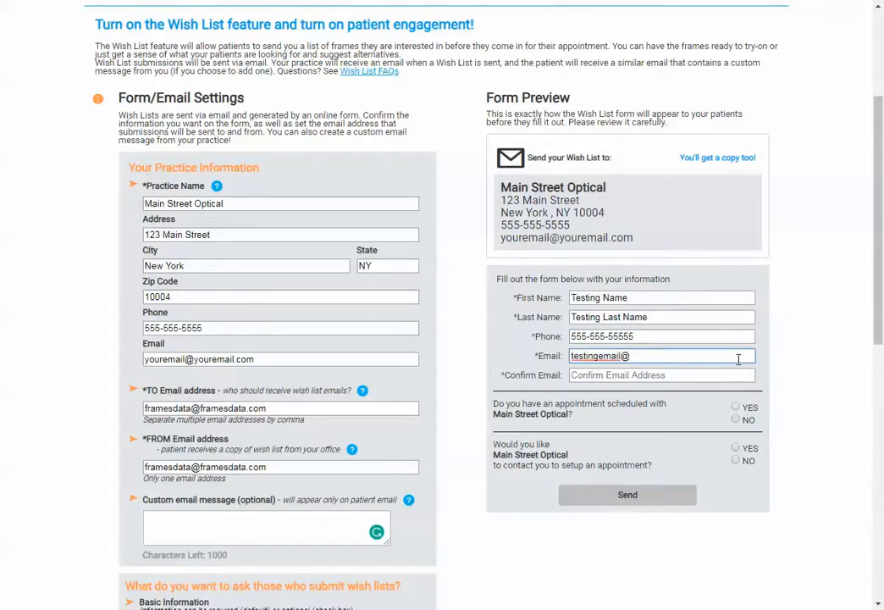
pyautogui.write('testemail.com')
pyautogui.click(667, 373)
pyautogui.hotkey('ctrl', 'v')
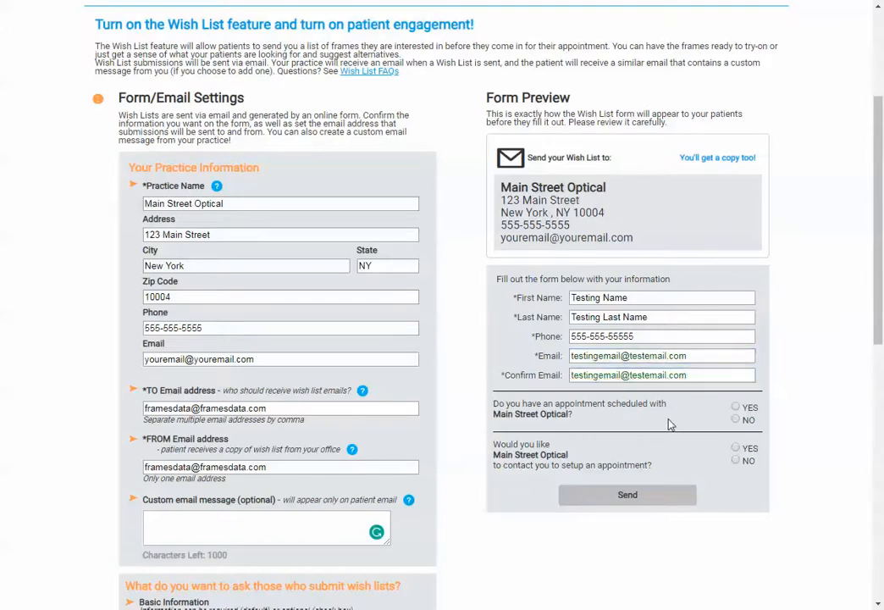
# Step: Answer No to having a scheduled appointment and Yes to being contacted to set one up, and send the test form
pyautogui.click(735, 420)
pyautogui.click(735, 448)
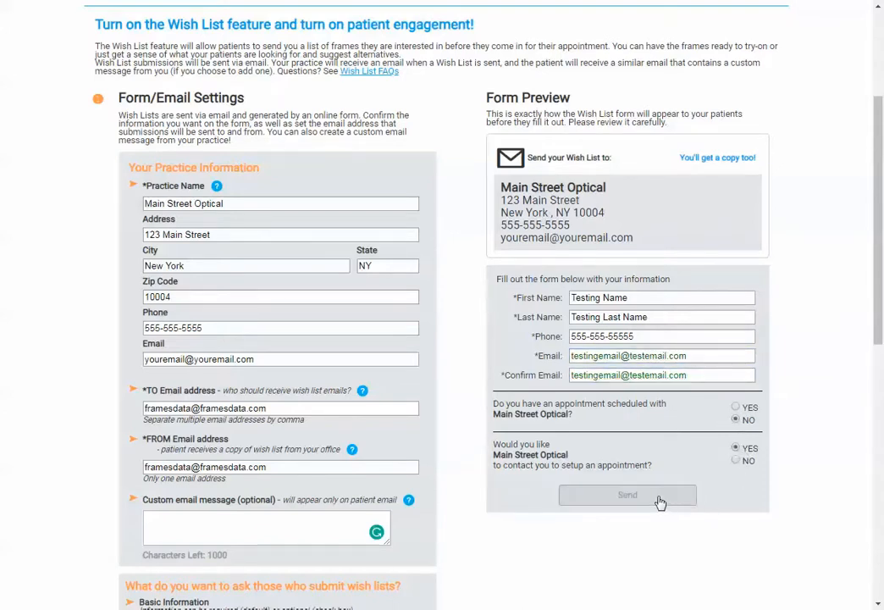
pyautogui.click(664, 502)
pyautogui.click(510, 314)
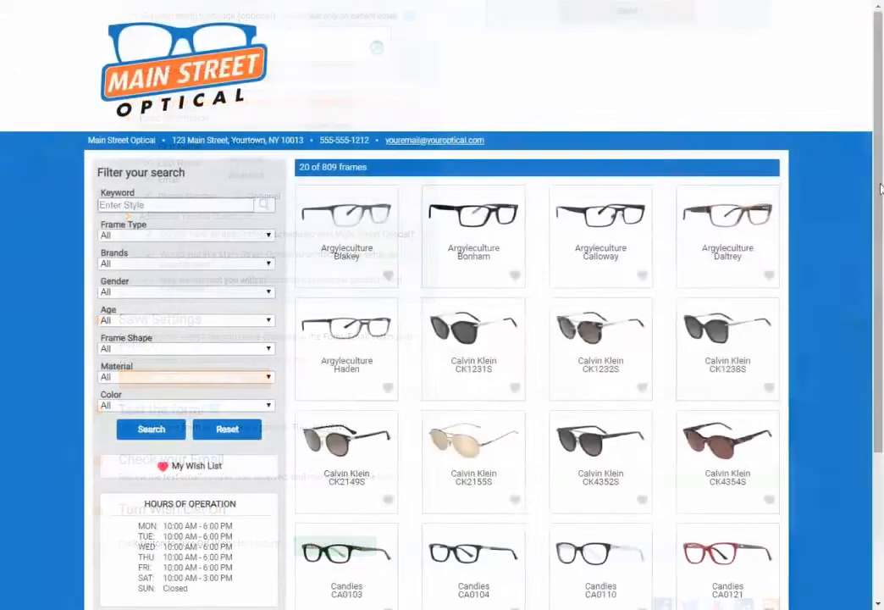
# Step: Browse the Main Street Optical frame gallery and load more frames
pyautogui.scroll(-2, 576, 559)
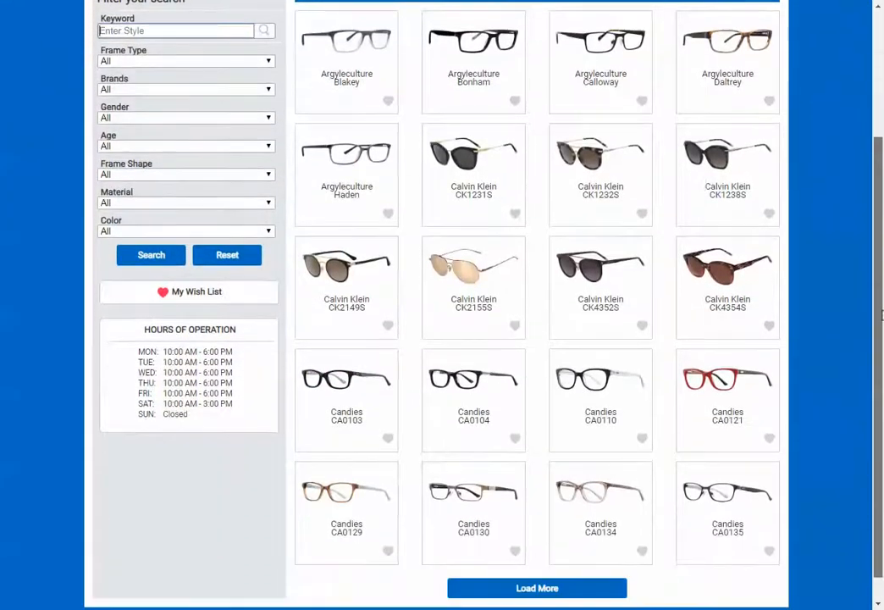
pyautogui.click(554, 562)
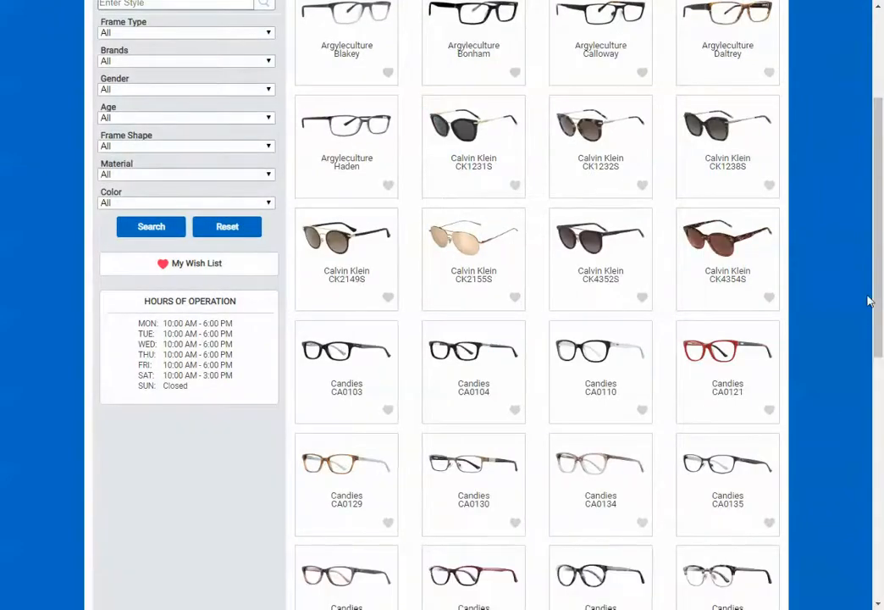
pyautogui.moveTo(868, 300); pyautogui.dragTo(848, 533)
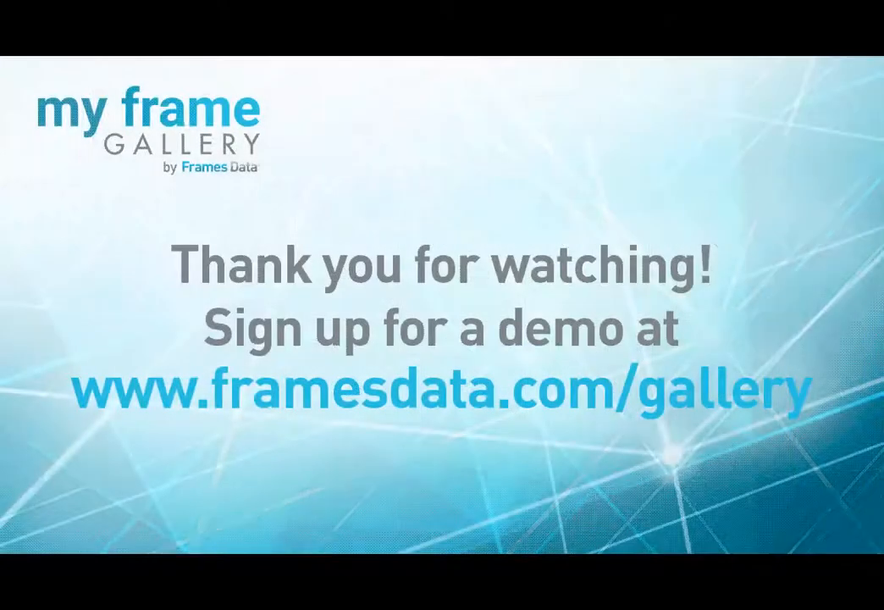